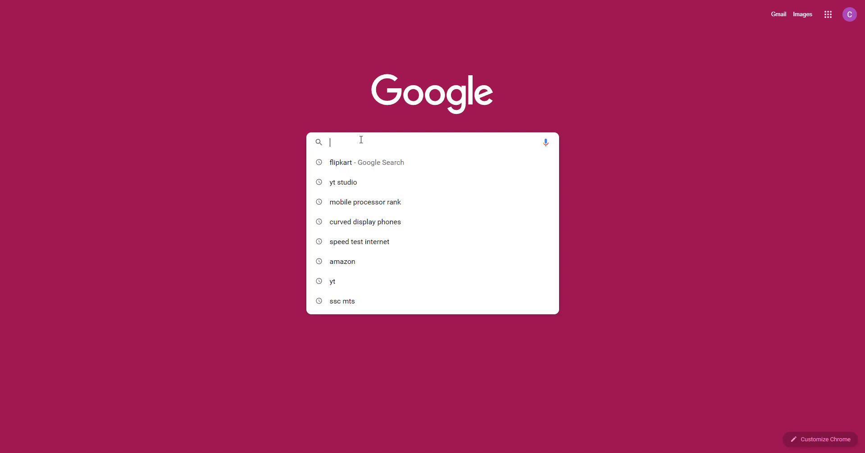
Step: Search the web for "blender" and open the official blender.org home page from the results
{"action": "type", "text": "bl"}
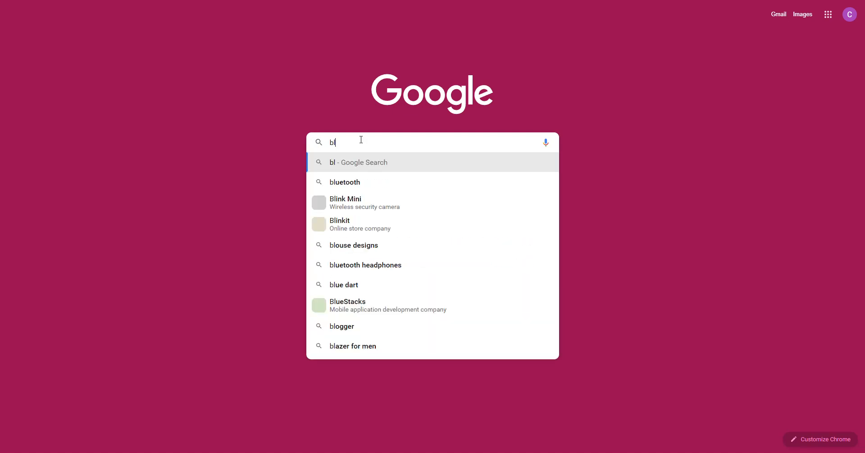
{"action": "type", "text": "ender"}
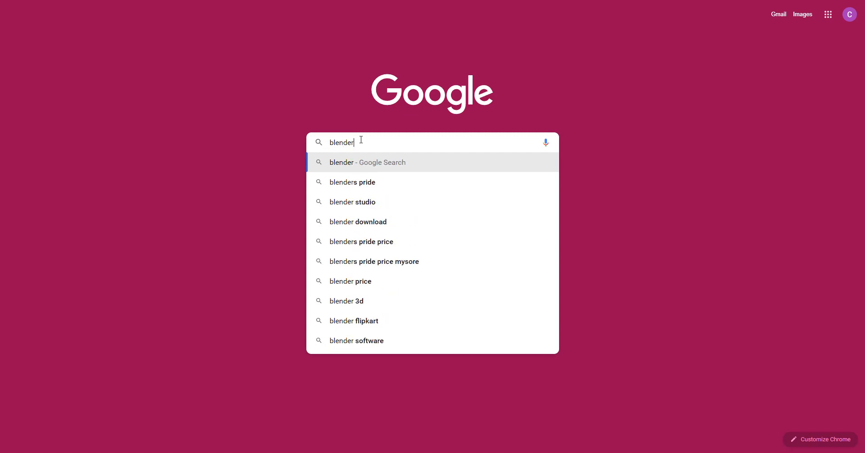
{"action": "key", "text": "Return"}
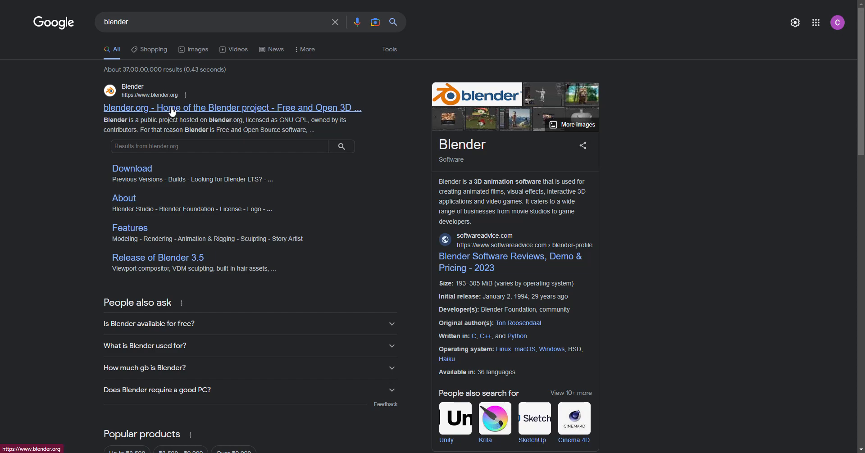
{"action": "left_click", "coordinate": [171, 108]}
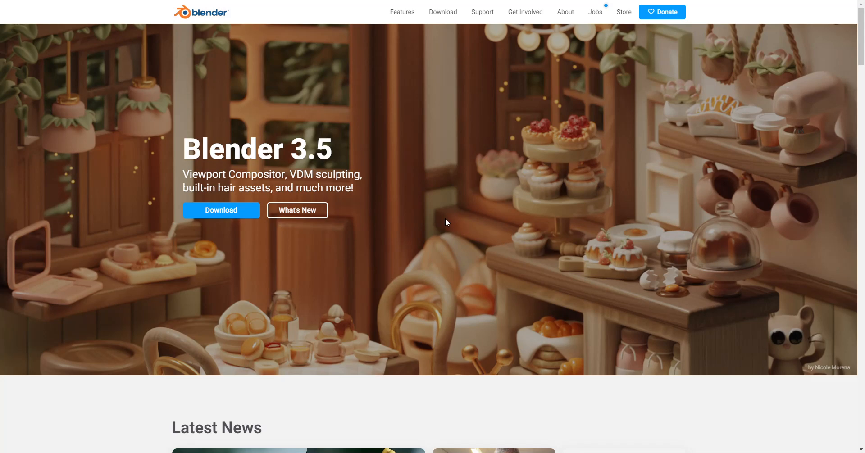
Step: Go to the Blender download page, check the versions offered for other platforms, and download the Blender 3.5.1 Windows installer
{"action": "scroll", "coordinate": [445, 220], "scroll_direction": "down", "scroll_amount": 10}
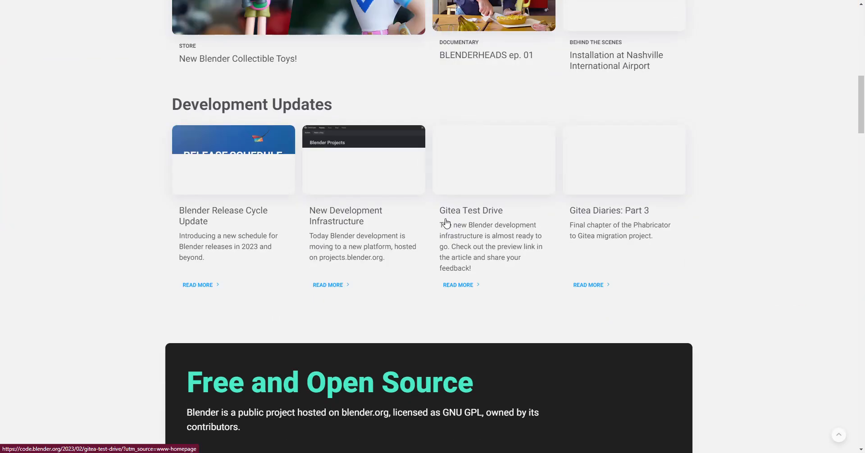
{"action": "scroll", "coordinate": [446, 220], "scroll_direction": "up", "scroll_amount": 10}
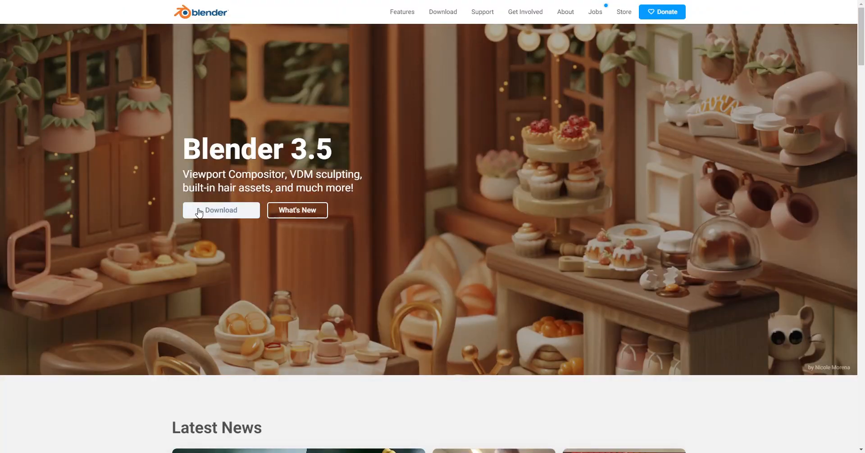
{"action": "left_click", "coordinate": [211, 212]}
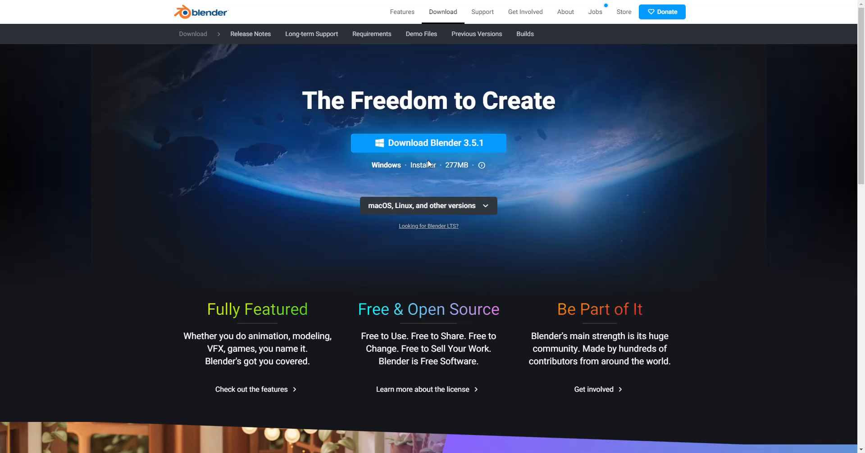
{"action": "left_click", "coordinate": [488, 206]}
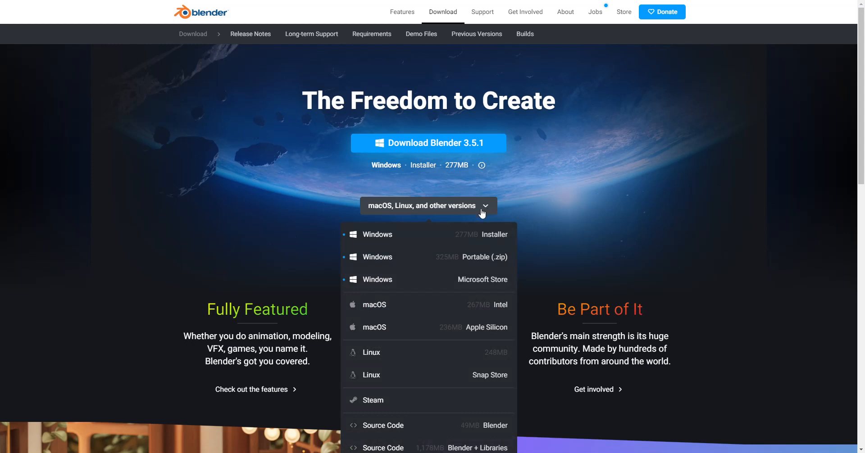
{"action": "scroll", "coordinate": [387, 328], "scroll_direction": "down", "scroll_amount": 3}
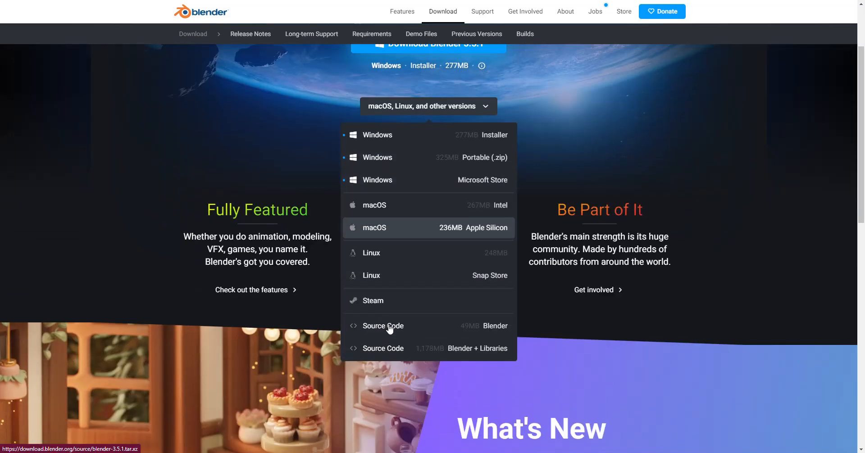
{"action": "scroll", "coordinate": [388, 316], "scroll_direction": "up", "scroll_amount": 2}
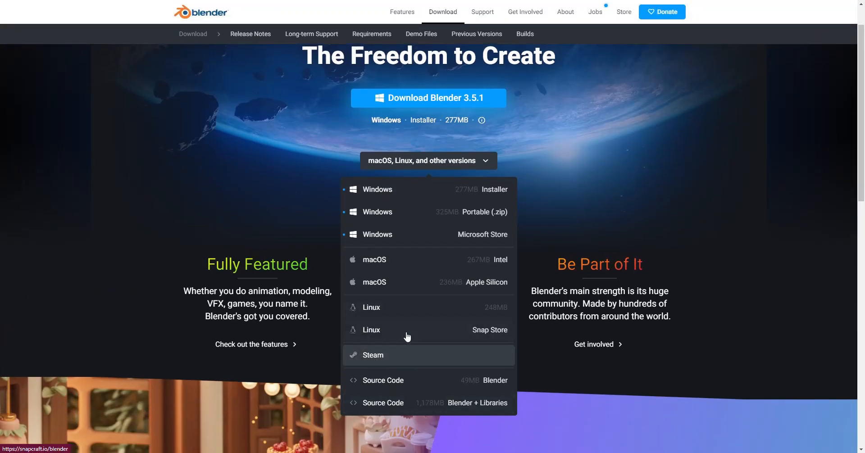
{"action": "left_click", "coordinate": [408, 197]}
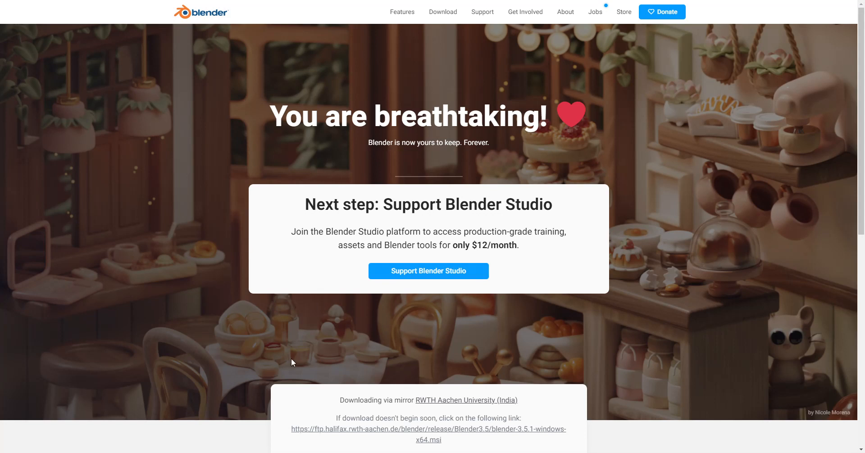
Step: Remove the two deleted April 20 files from the browser's download list, and cancel and clear the Blender installer download
{"action": "scroll", "coordinate": [106, 376], "scroll_direction": "down", "scroll_amount": 2}
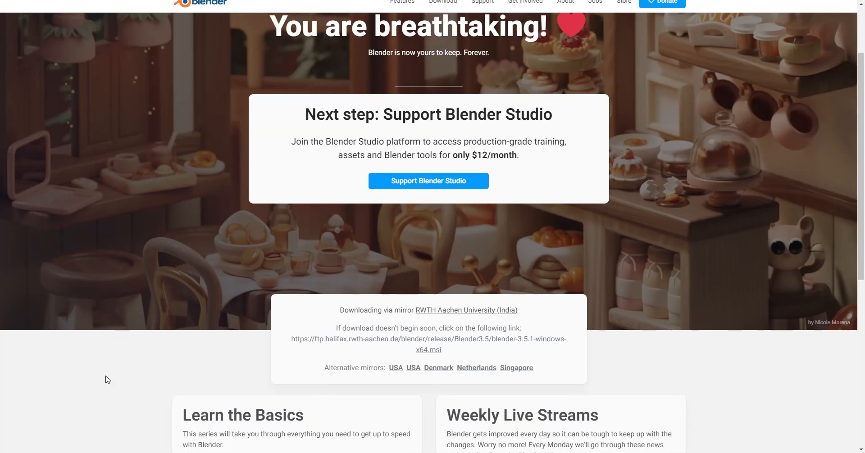
{"action": "scroll", "coordinate": [162, 326], "scroll_direction": "up", "scroll_amount": 2}
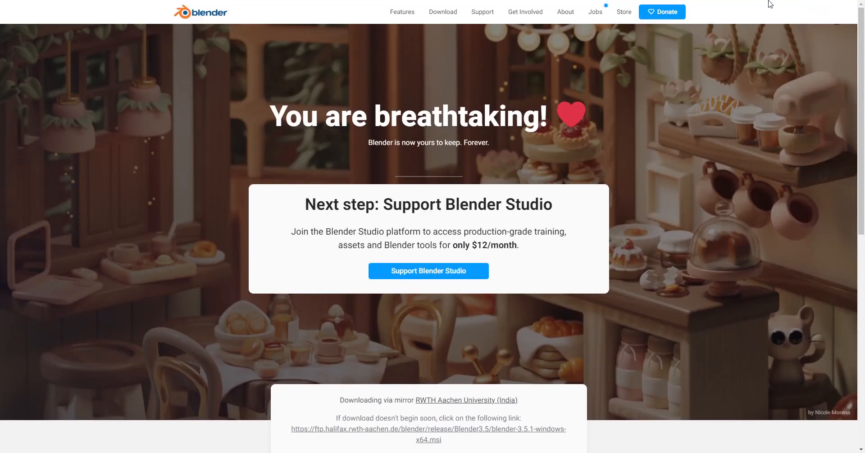
{"action": "left_click", "coordinate": [769, 2]}
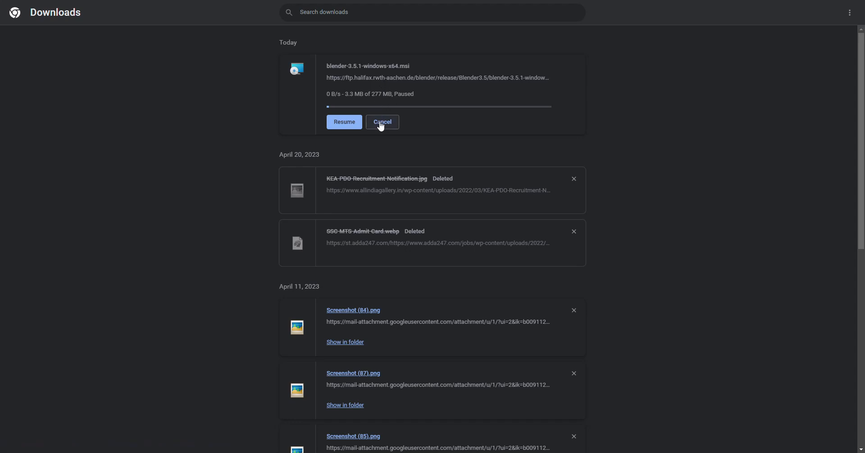
{"action": "left_click", "coordinate": [574, 179]}
{"action": "left_click", "coordinate": [576, 181]}
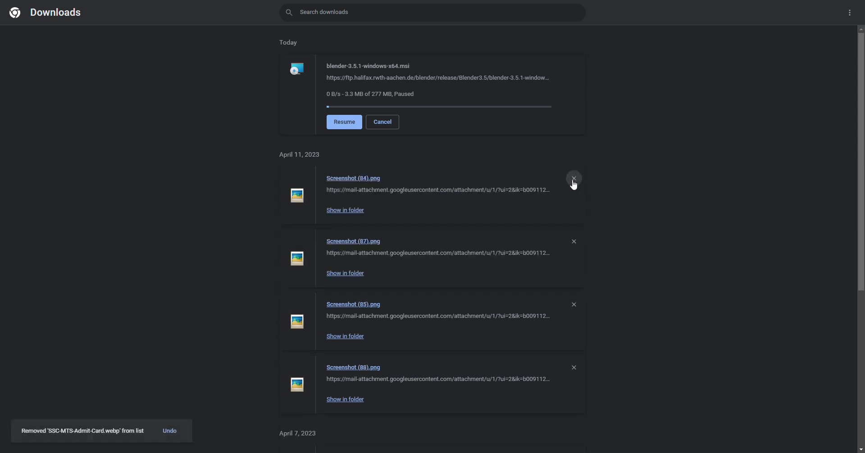
{"action": "left_click", "coordinate": [368, 126]}
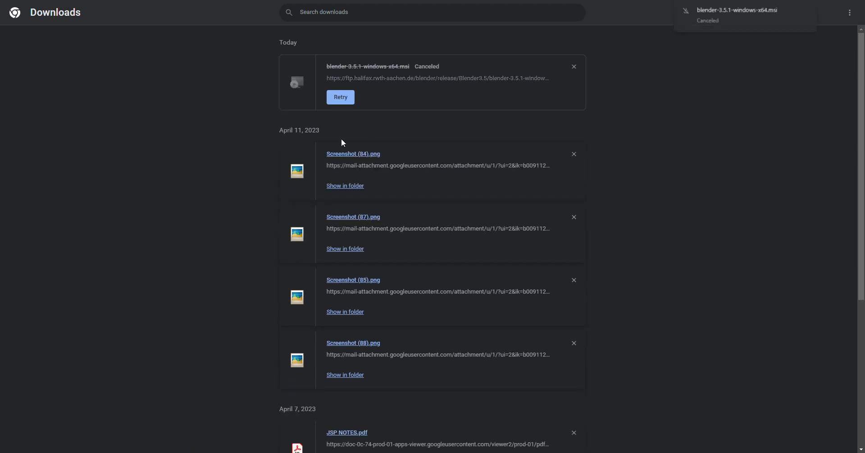
{"action": "left_click", "coordinate": [573, 66]}
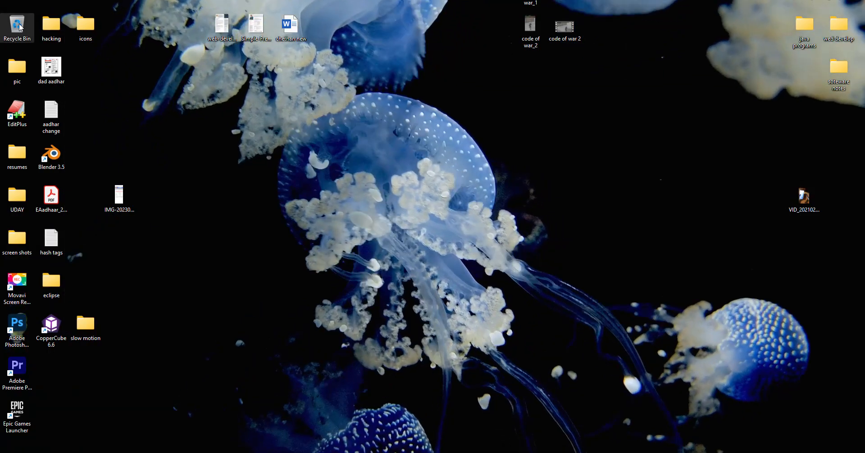
Step: Run the blender-3.5.1-windows-x64 installer from the softwares folder on drive D and continue past its welcome page
{"action": "key", "text": "super+e"}
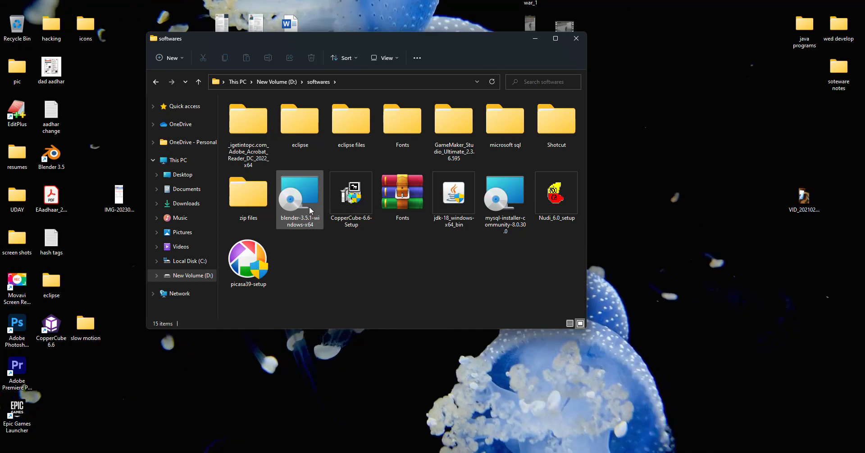
{"action": "left_click", "coordinate": [308, 201]}
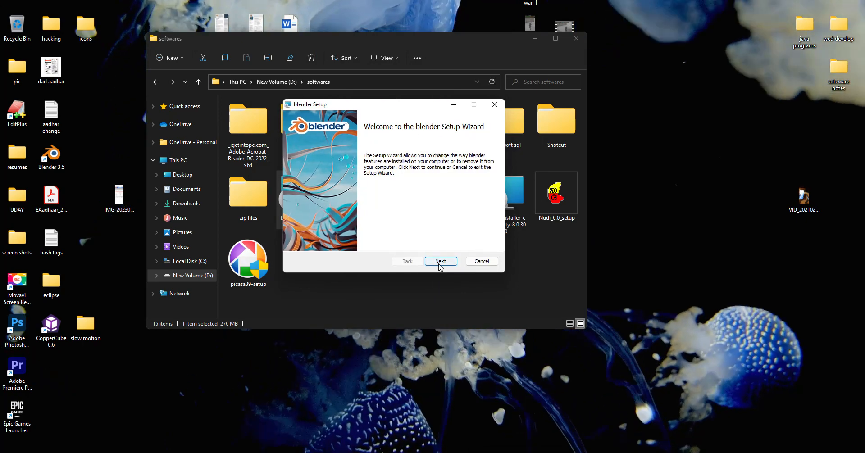
{"action": "left_click", "coordinate": [440, 263]}
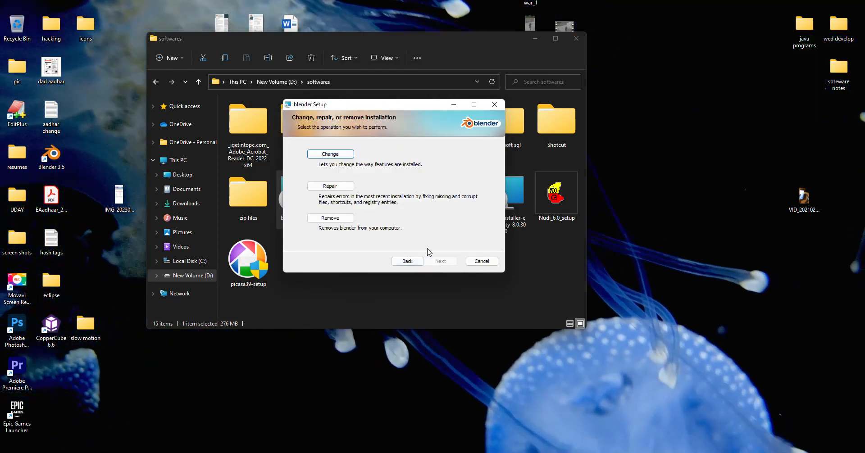
Step: Cancel the Blender installation and finish the setup wizard without changing the installed program
{"action": "left_click_drag", "start_coordinate": [379, 106], "coordinate": [339, 84]}
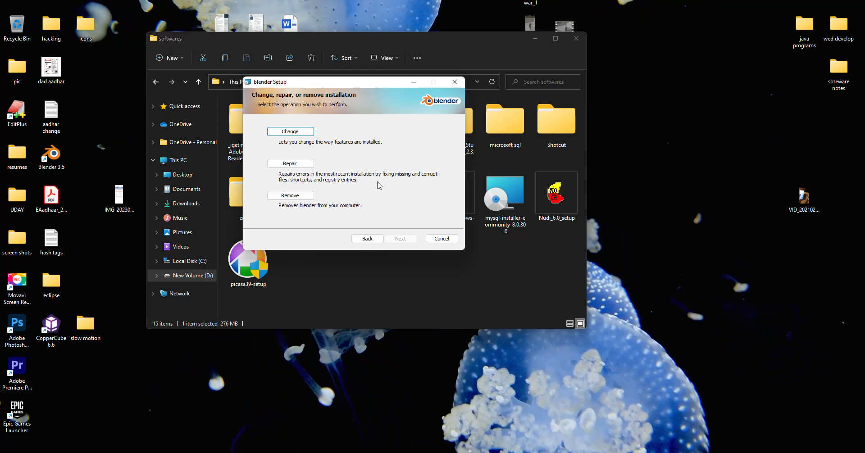
{"action": "left_click", "coordinate": [441, 239]}
{"action": "left_click", "coordinate": [413, 230]}
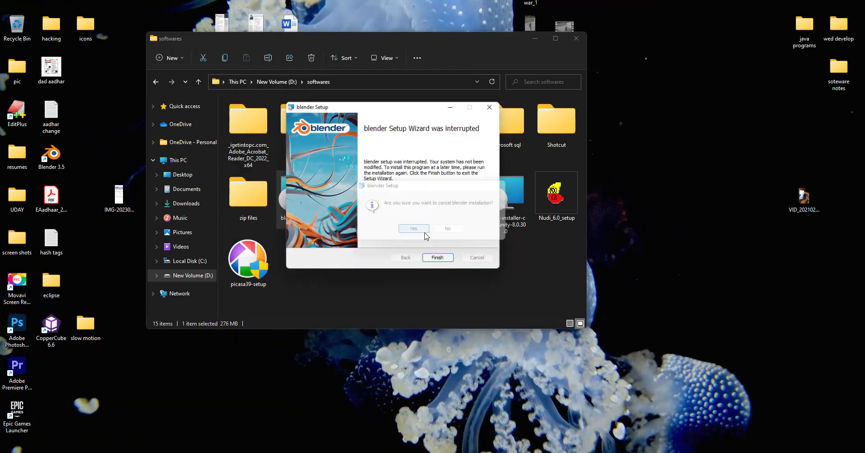
{"action": "left_click", "coordinate": [436, 256]}
Step: Launch the installed Blender 3.5 from the desktop and dismiss its splash screen
{"action": "left_click", "coordinate": [574, 39]}
{"action": "double_click", "coordinate": [52, 155]}
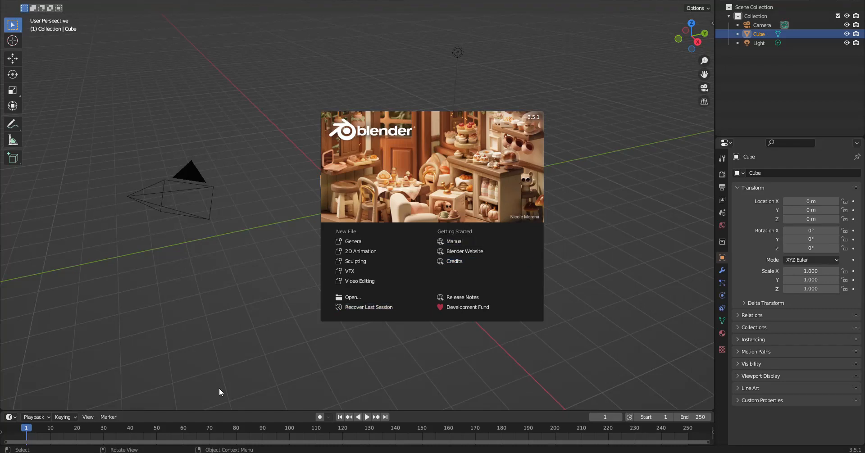
{"action": "left_click", "coordinate": [229, 226]}
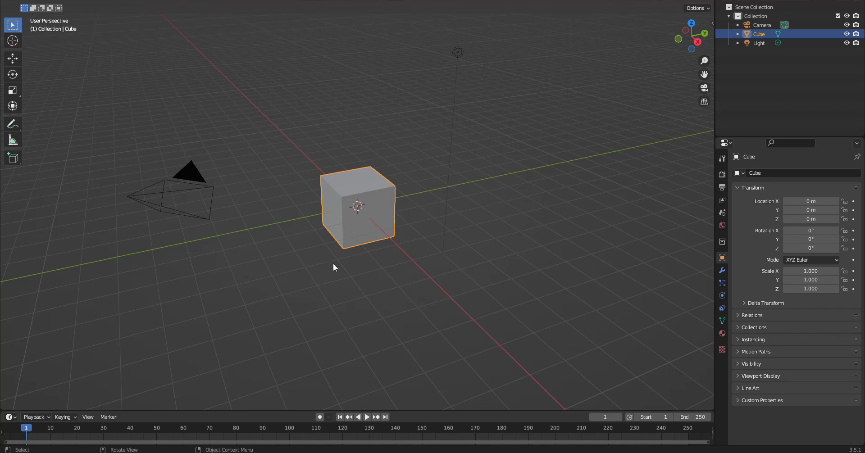
Step: Scale the default cube to about 1.18 along X, 2.04 along Y and 2.89 along Z
{"action": "middle_click_drag", "start_coordinate": [334, 247], "coordinate": [305, 247]}
{"action": "left_click", "coordinate": [11, 93]}
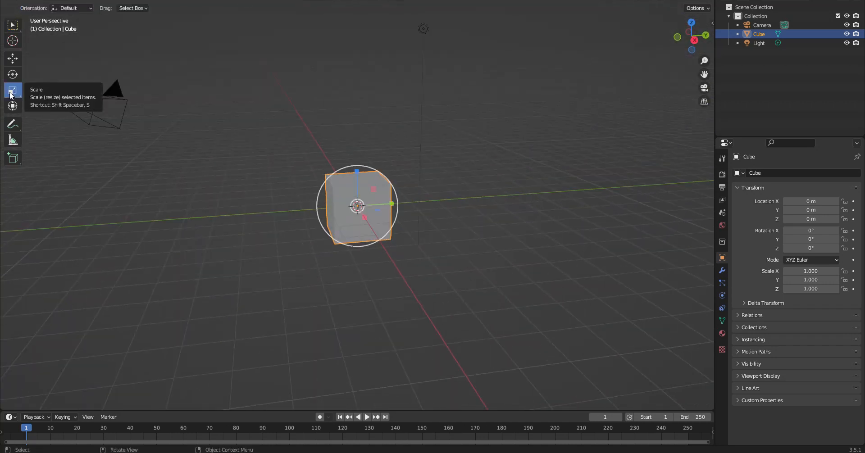
{"action": "left_click_drag", "start_coordinate": [358, 168], "coordinate": [357, 92]}
{"action": "left_click_drag", "start_coordinate": [392, 204], "coordinate": [428, 206]}
{"action": "middle_click_drag", "start_coordinate": [281, 253], "coordinate": [343, 220]}
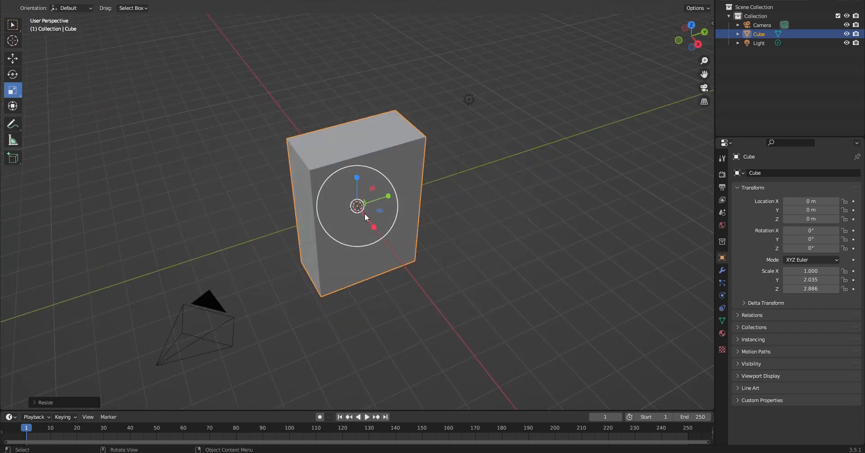
{"action": "mouse_move", "coordinate": [373, 227]}
{"action": "left_mouse_down"}
{"action": "mouse_move", "coordinate": [479, 362]}
{"action": "mouse_move", "coordinate": [373, 229]}
{"action": "mouse_move", "coordinate": [379, 233]}
{"action": "left_mouse_up"}
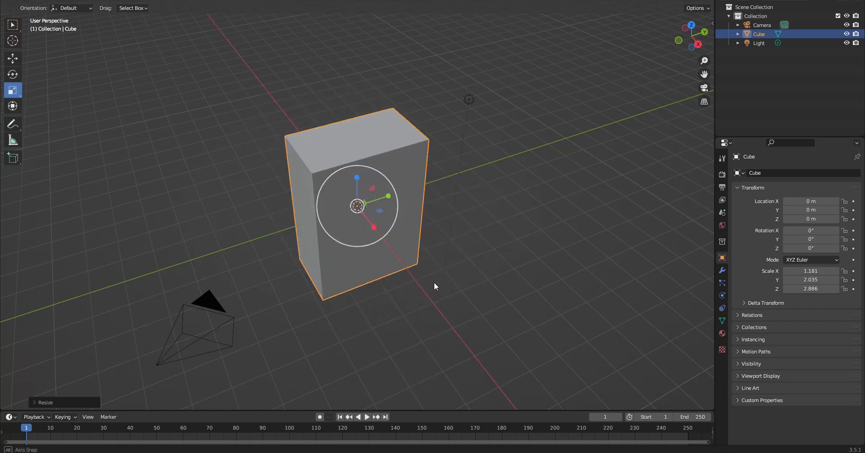
Step: Add a torus mesh at the scene centre and delete the stretched cube that encloses it
{"action": "middle_click_drag", "start_coordinate": [434, 282], "coordinate": [423, 258]}
{"action": "key", "text": "shift+a"}
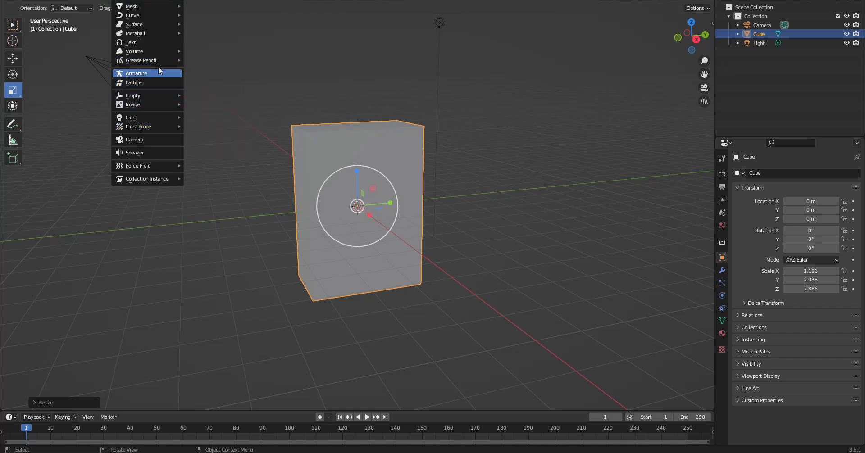
{"action": "mouse_move", "coordinate": [171, 6]}
{"action": "left_click", "coordinate": [215, 73]}
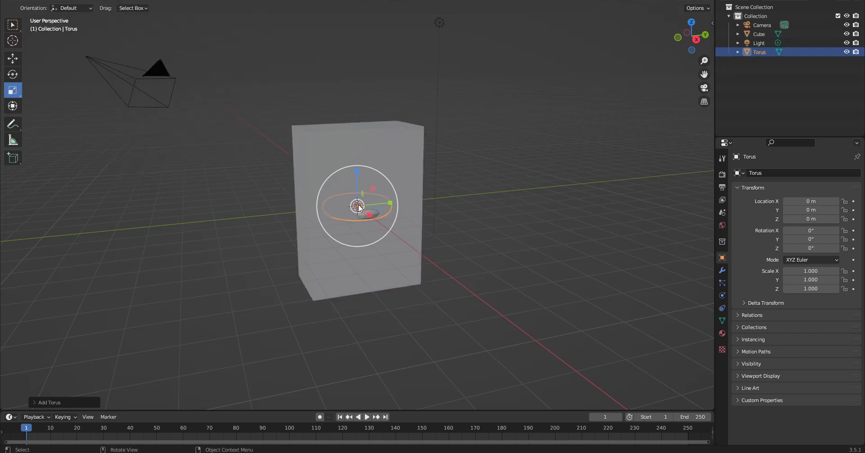
{"action": "left_click", "coordinate": [398, 151]}
{"action": "key", "text": "Delete"}
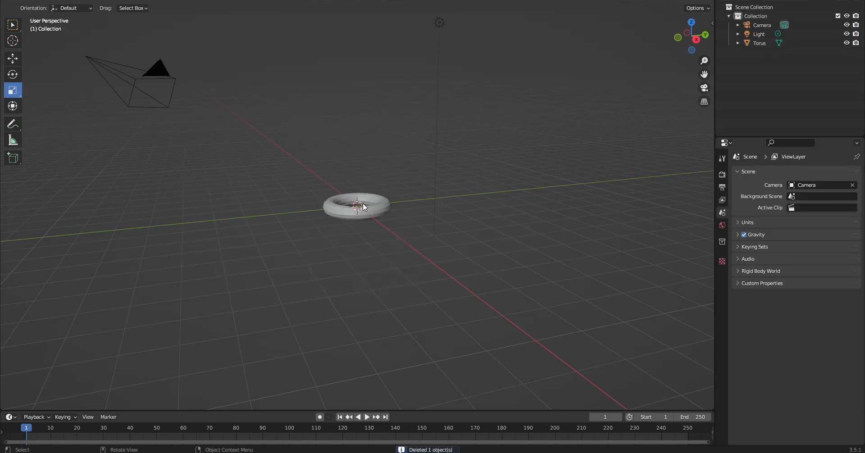
Step: Switch from the Scale tool to the Select Box tool and select the torus
{"action": "middle_click_drag", "start_coordinate": [369, 175], "coordinate": [372, 239]}
{"action": "scroll", "coordinate": [344, 219], "scroll_direction": "up", "scroll_amount": 5}
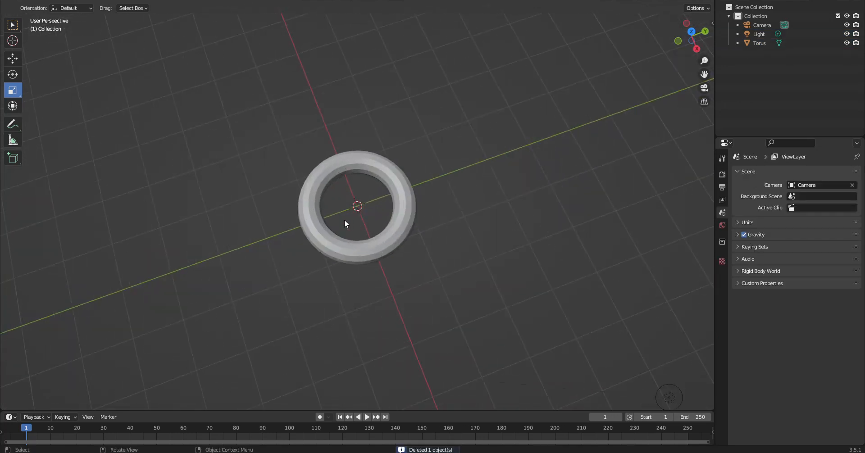
{"action": "middle_click_drag", "start_coordinate": [353, 271], "coordinate": [343, 206]}
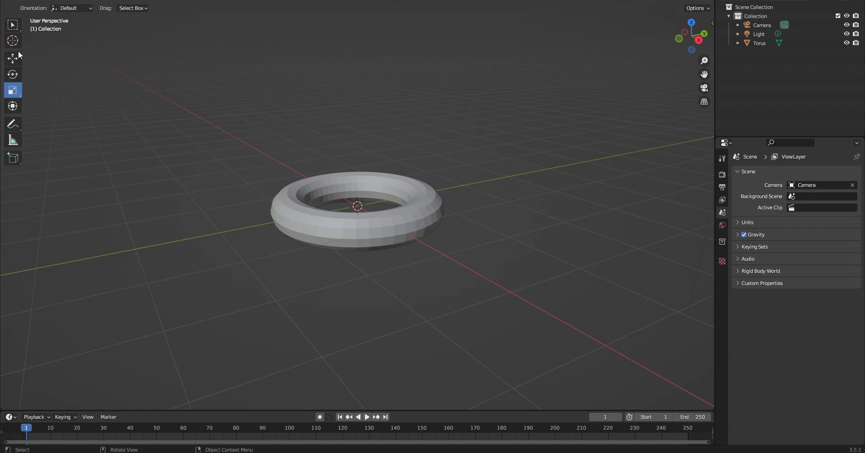
{"action": "left_click", "coordinate": [15, 28]}
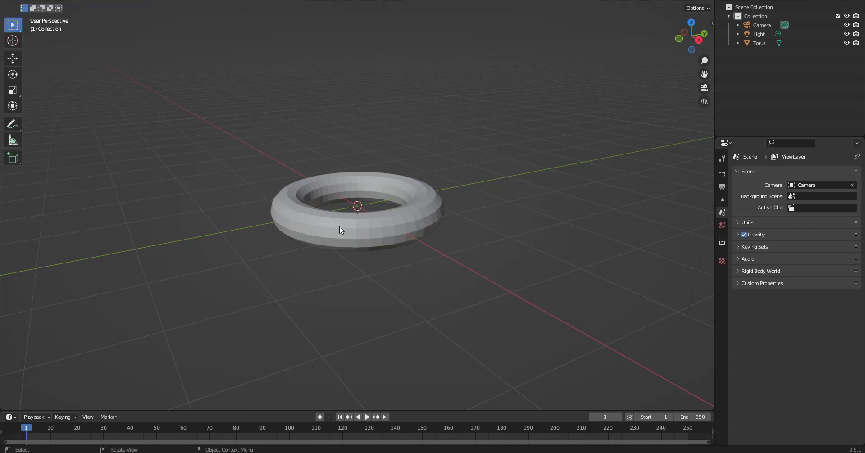
{"action": "left_click", "coordinate": [350, 242]}
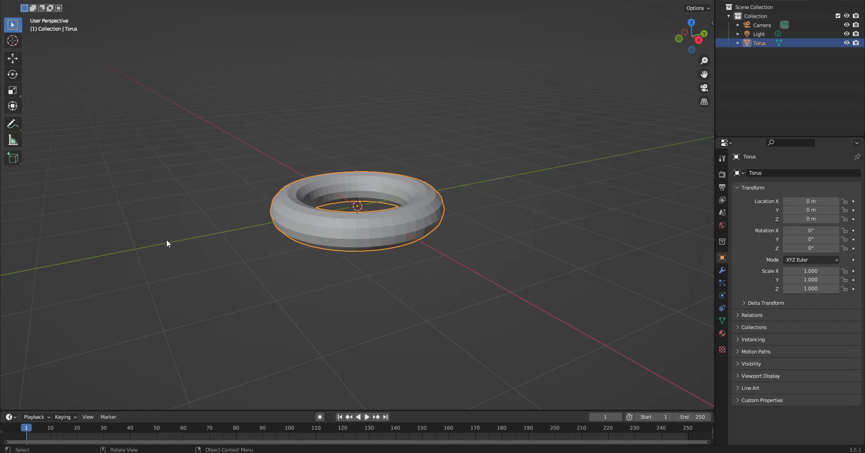
{"action": "middle_click_drag", "start_coordinate": [319, 168], "coordinate": [338, 181]}
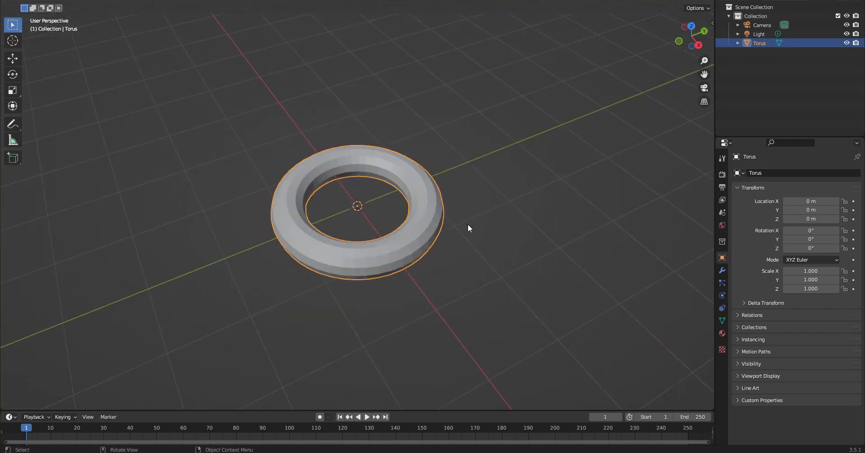
{"action": "right_click", "coordinate": [204, 247]}
{"action": "right_click", "coordinate": [174, 181]}
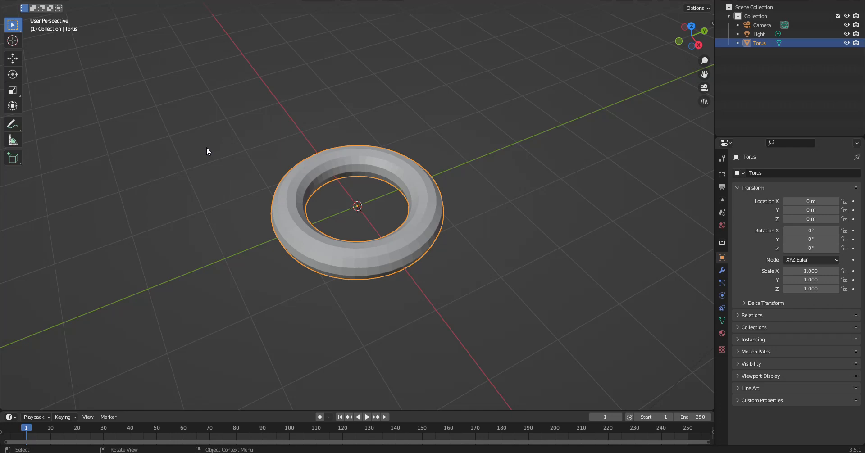